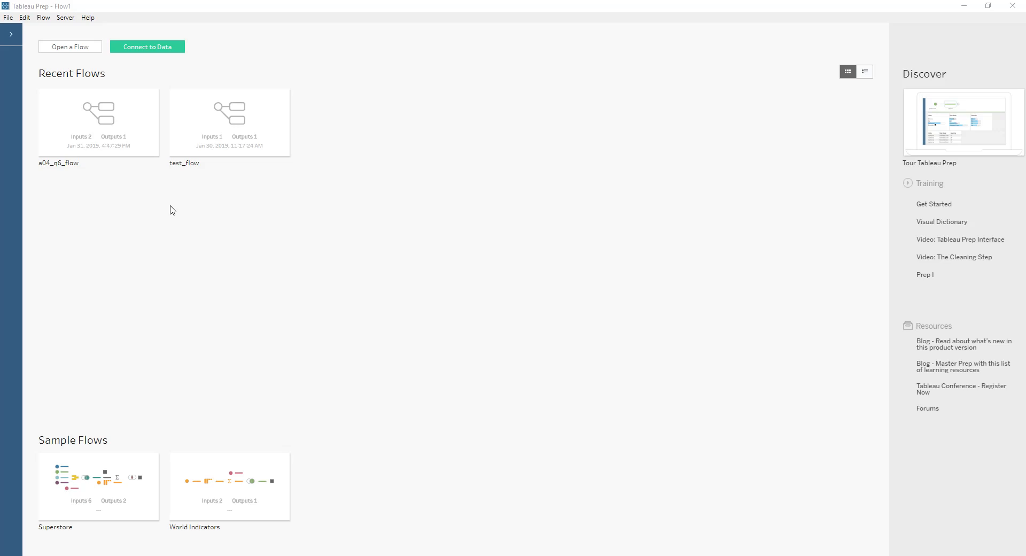
Step: Connect to the text files prep_example_plants.csv and prep_example_products.csv together
left_click(149, 48)
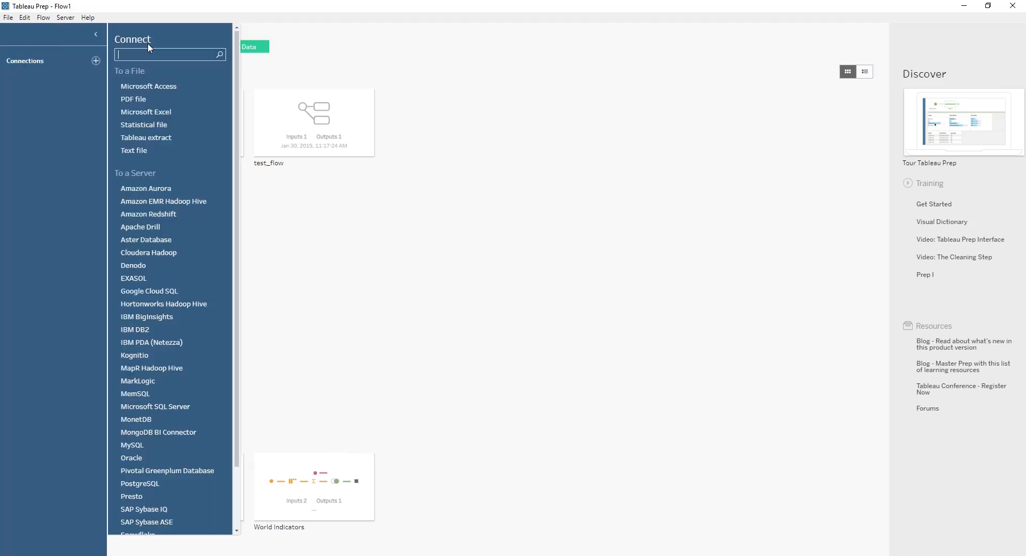
left_click(131, 154)
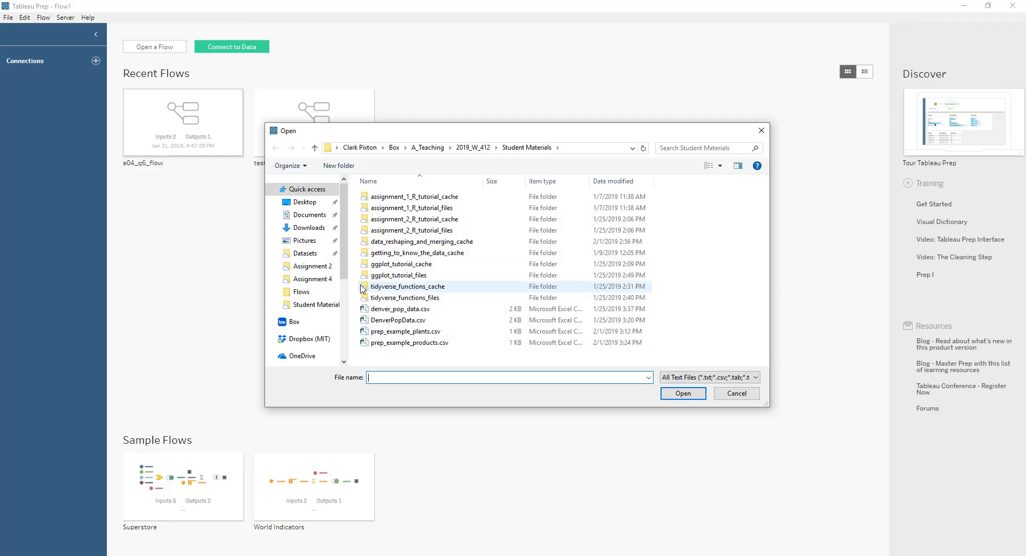
left_click(411, 333)
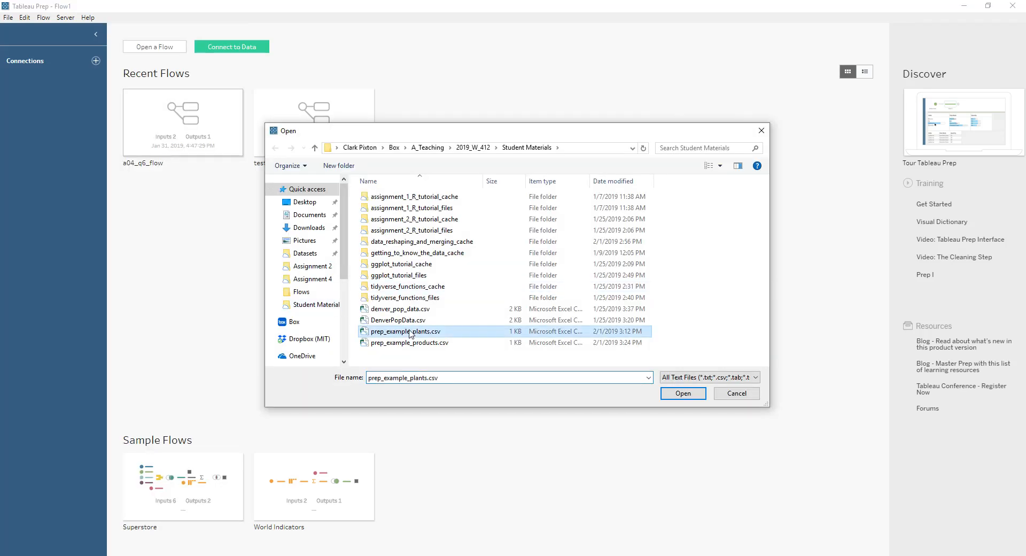
left_click(411, 343, "shift")
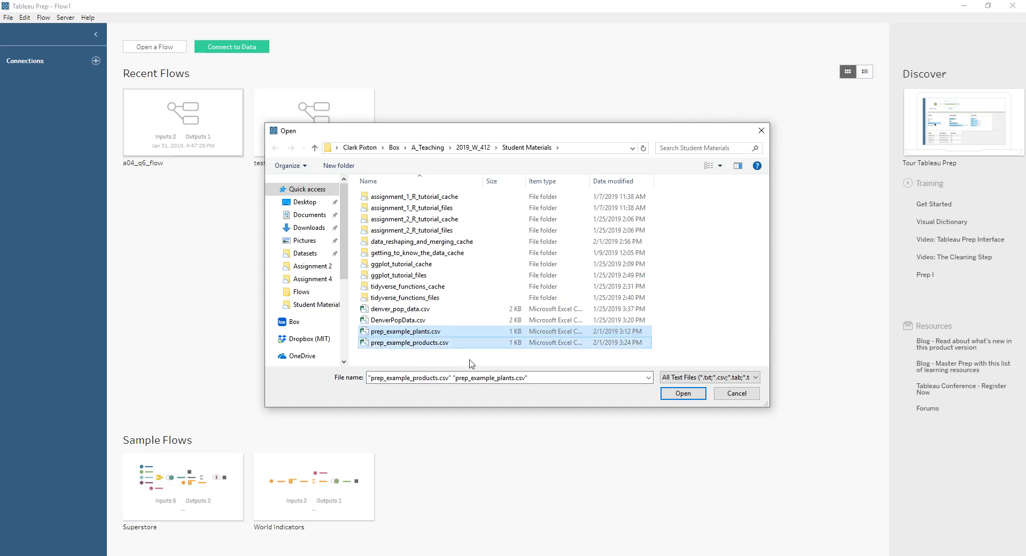
left_click(674, 394)
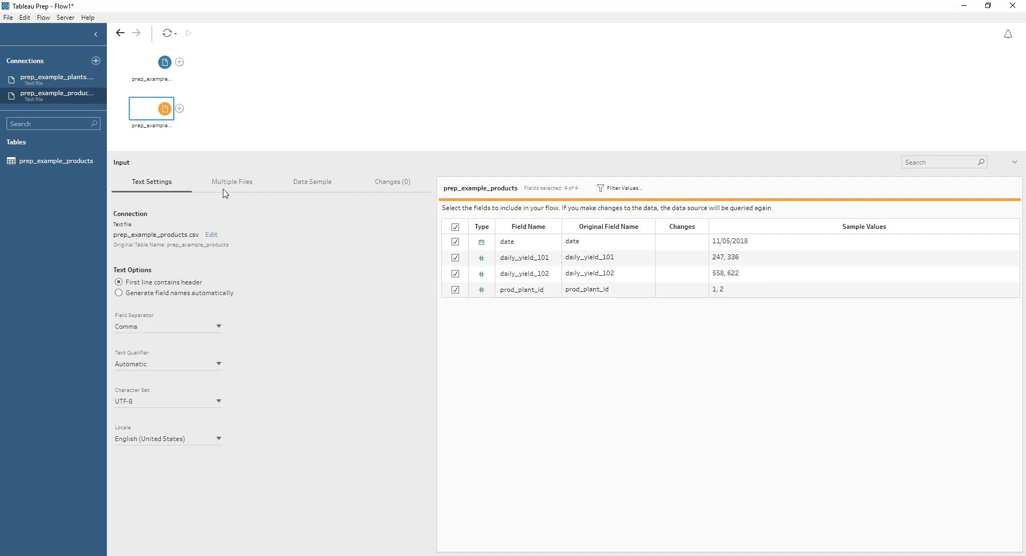
Step: Compare the fields and sample values of the plants and products inputs
left_click(158, 73)
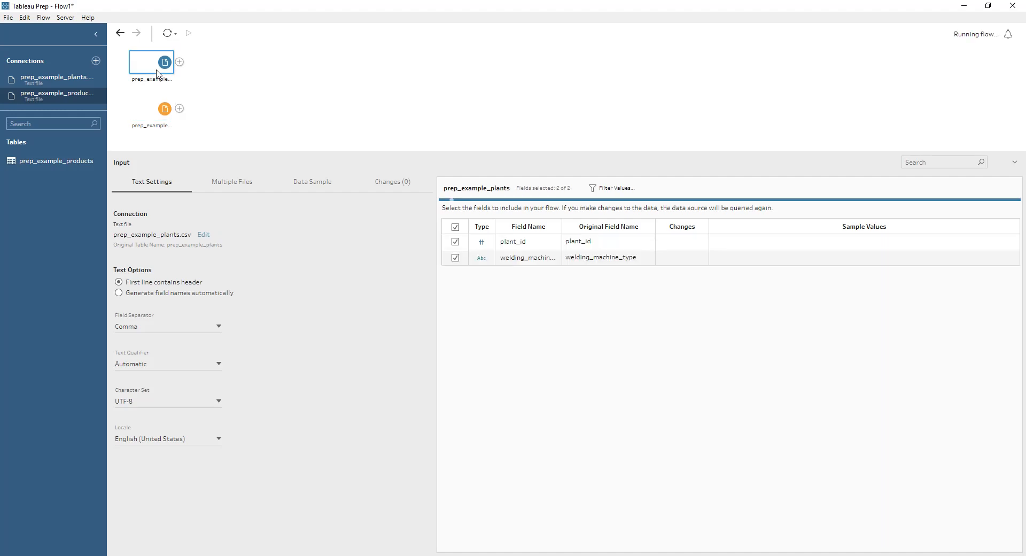
left_click(153, 113)
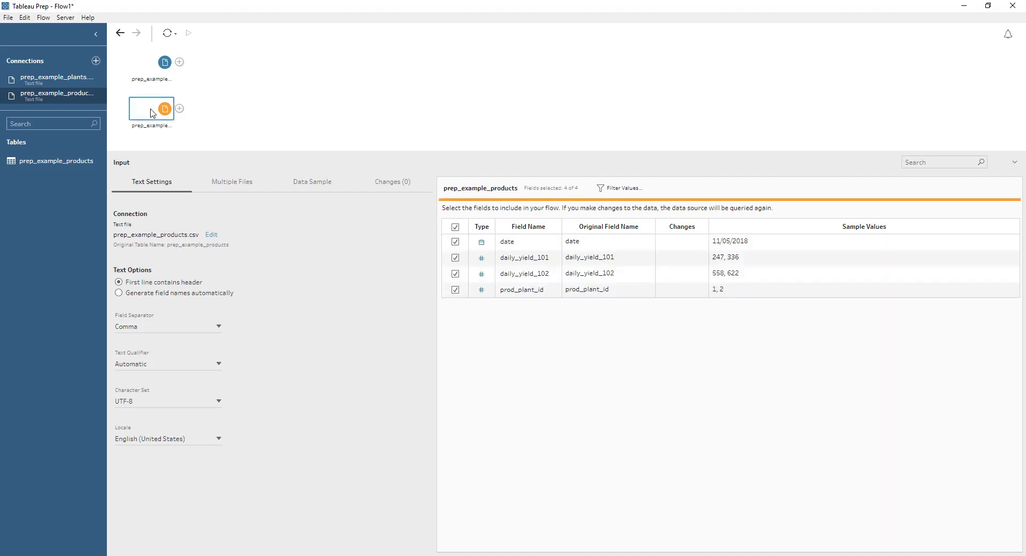
left_click(153, 65)
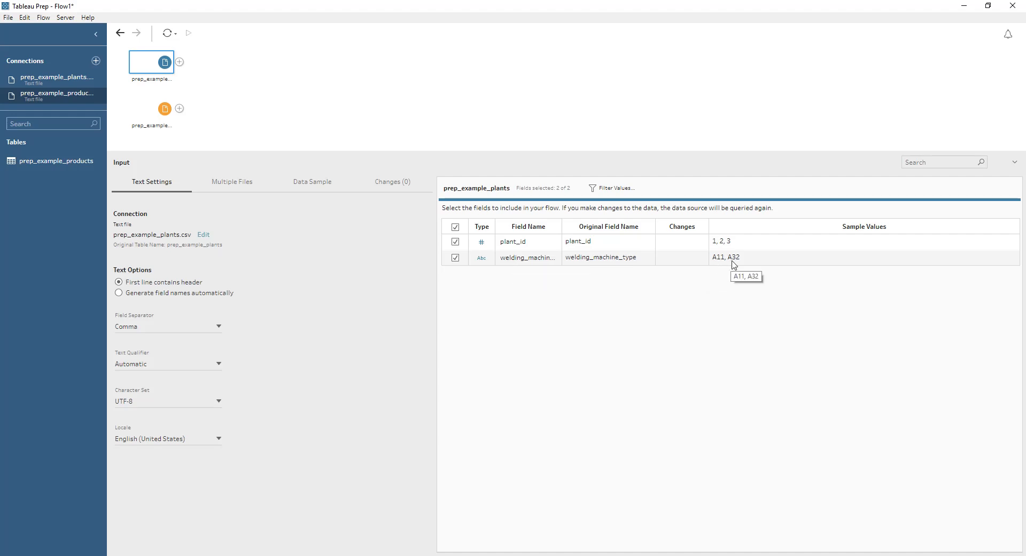
left_click(152, 108)
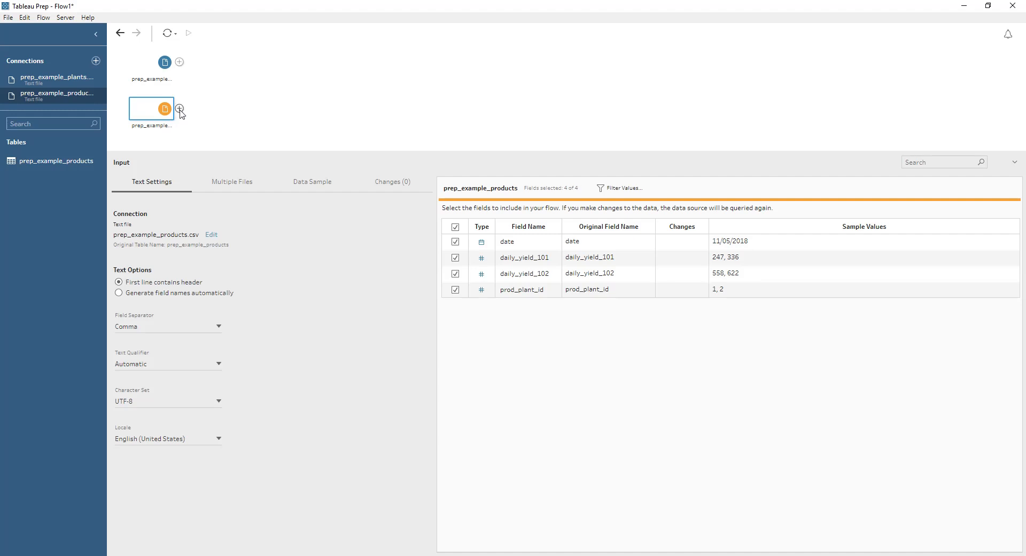
Step: Add a cleaning step after the products input and filter its rows with the calculation [prod_plant_id] = 1
left_click(180, 109)
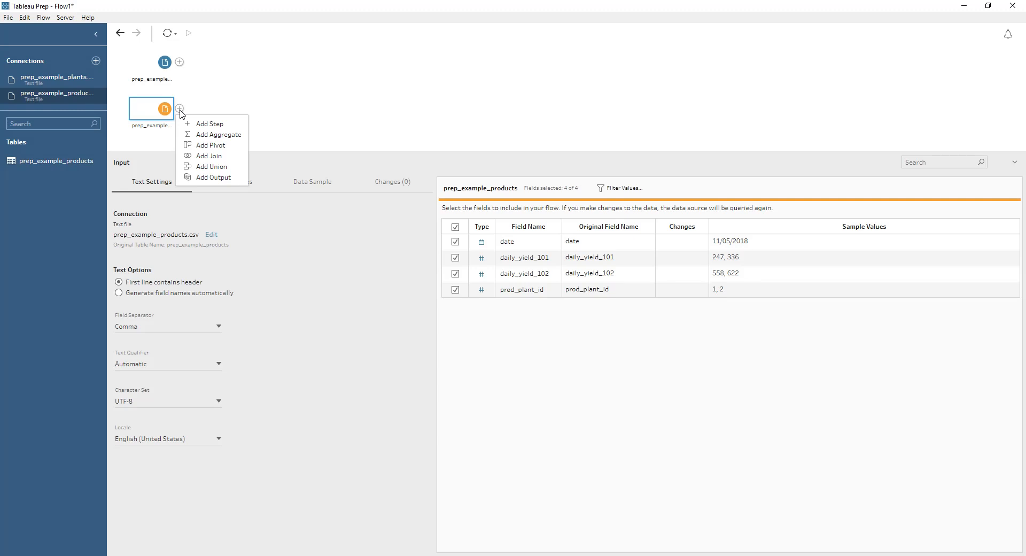
left_click(225, 125)
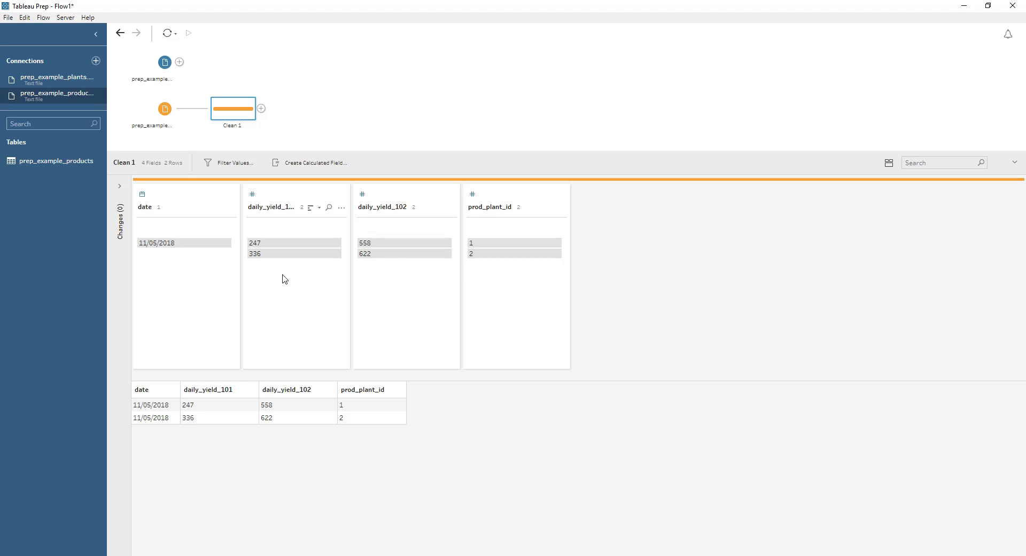
left_click(233, 165)
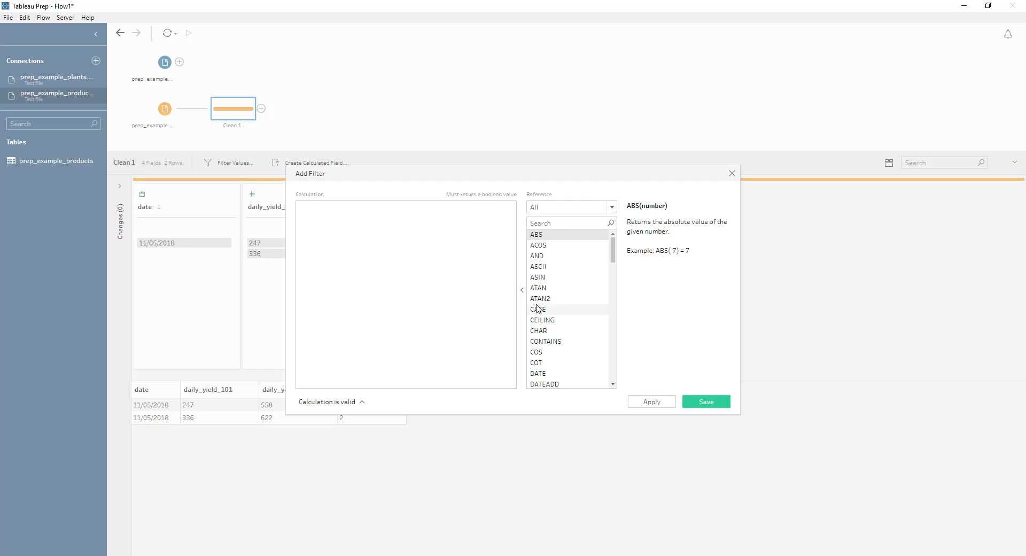
type("[")
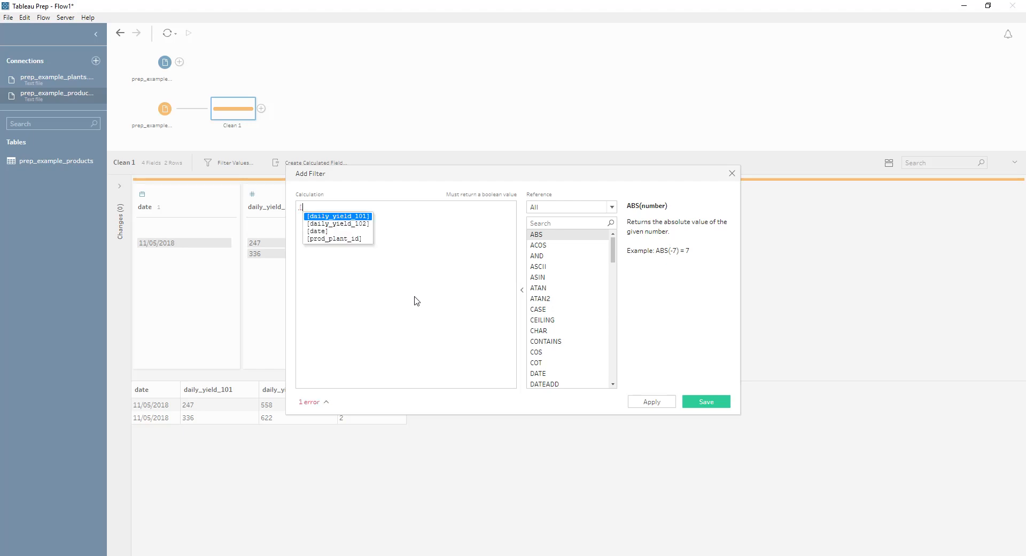
key("Down")
key("Down")
key("Down")
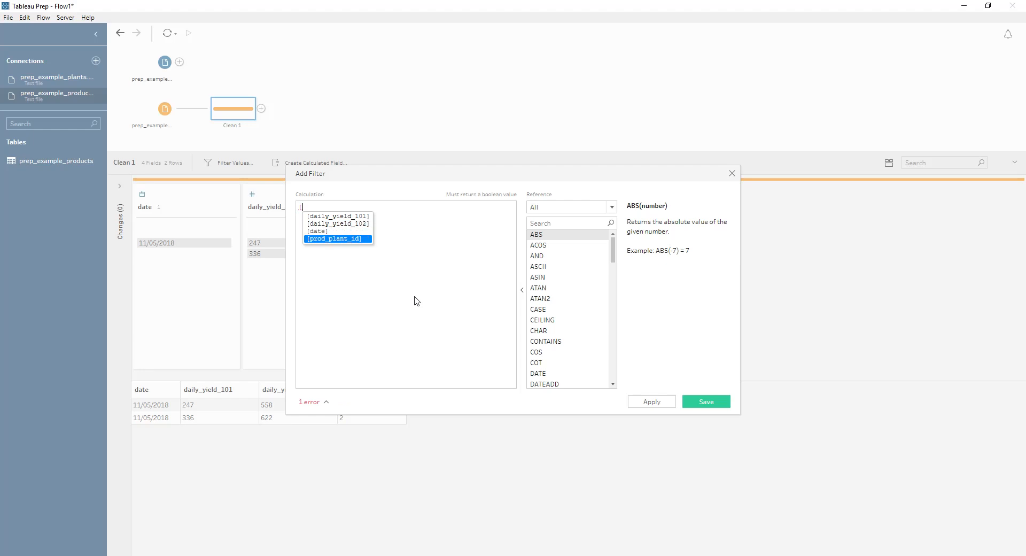
key("Return")
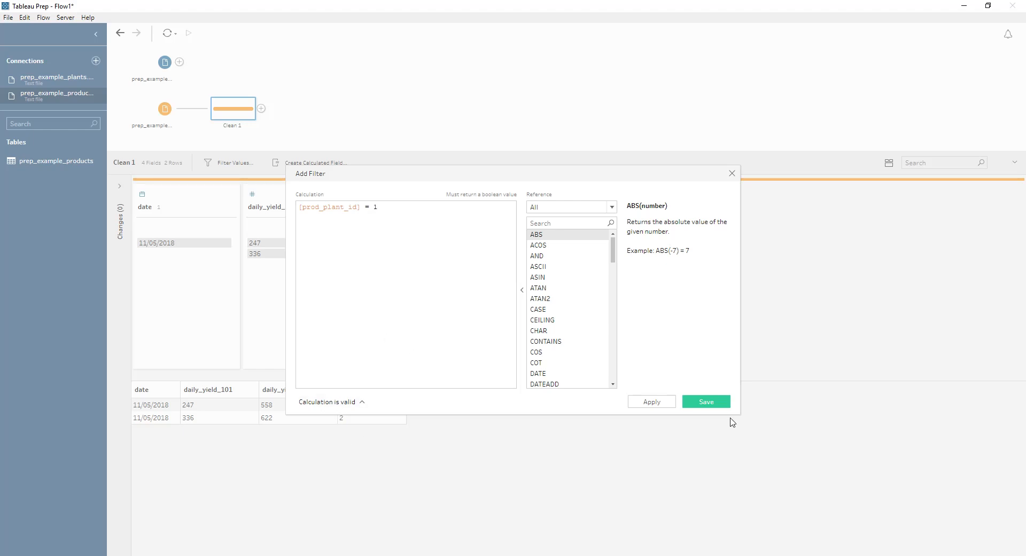
left_click(708, 401)
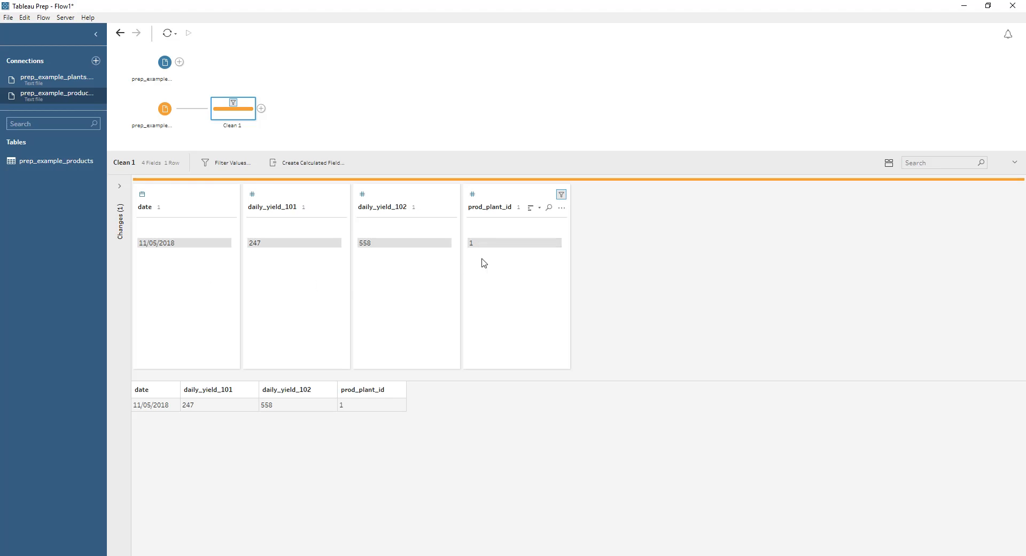
Step: Remove the date field in the cleaning step and expand the list of changes made there
mouse_move(481, 246)
left_click(187, 207)
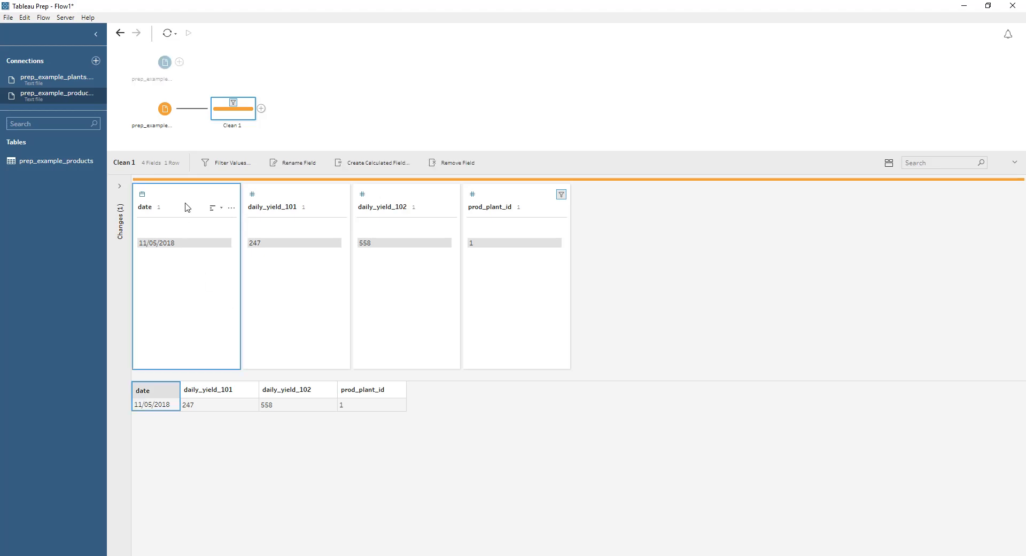
mouse_move(159, 245)
left_click(452, 162)
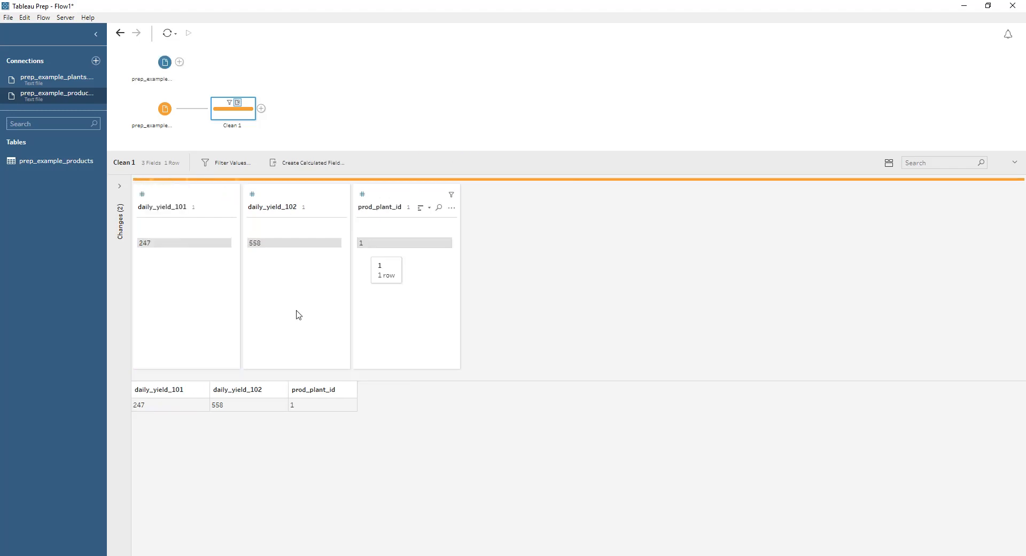
mouse_move(230, 103)
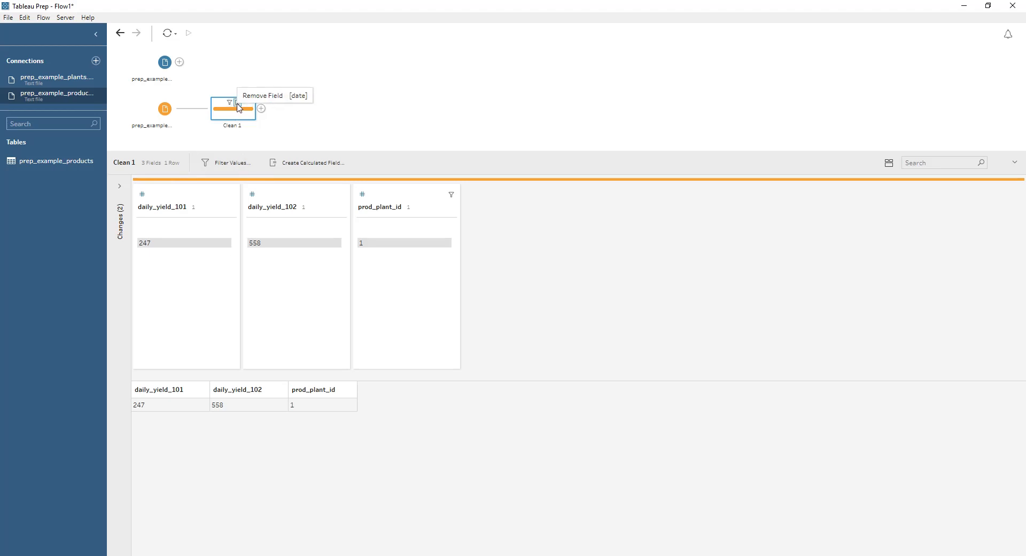
left_click(121, 187)
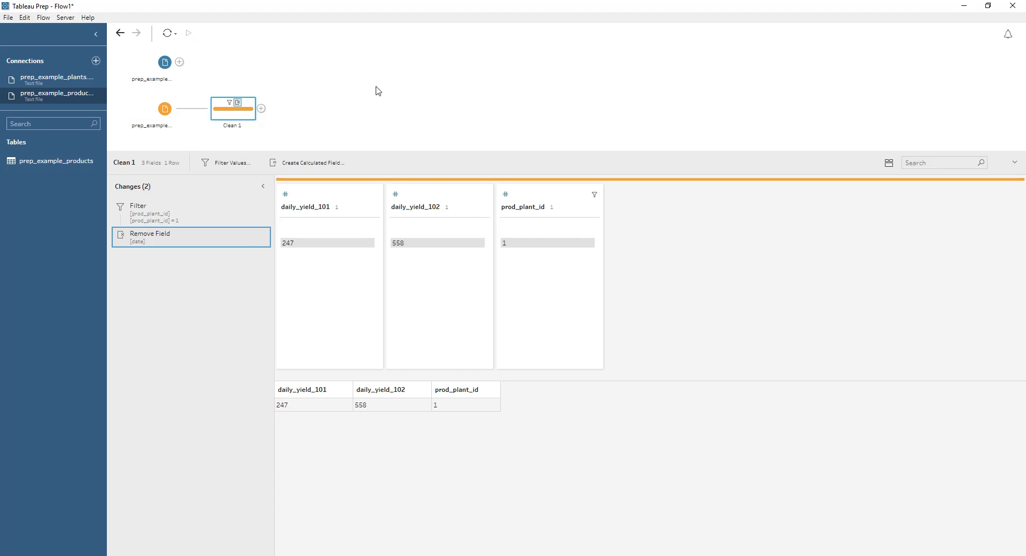
Step: Remove the cleaning step from the products branch of the flow
left_click(261, 109)
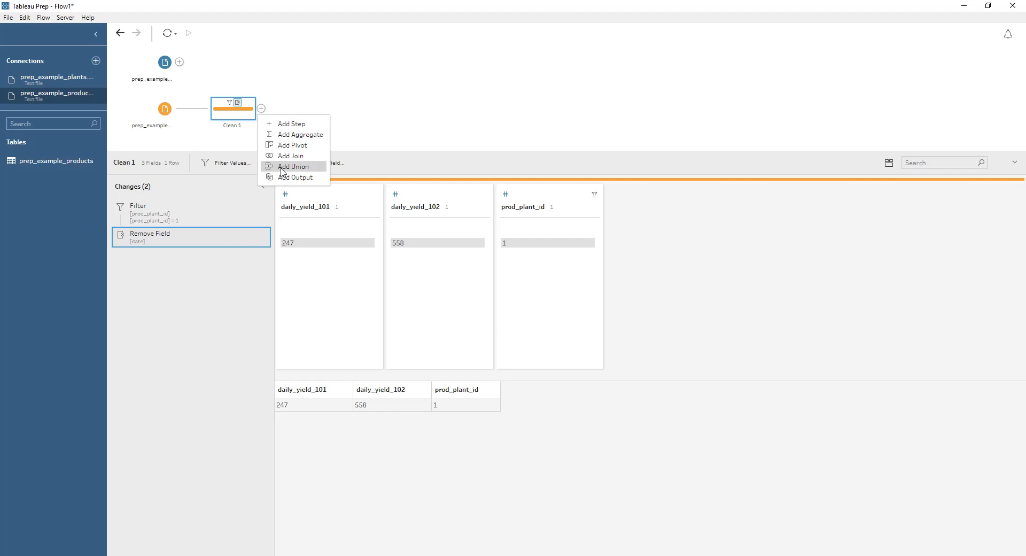
left_click(308, 105)
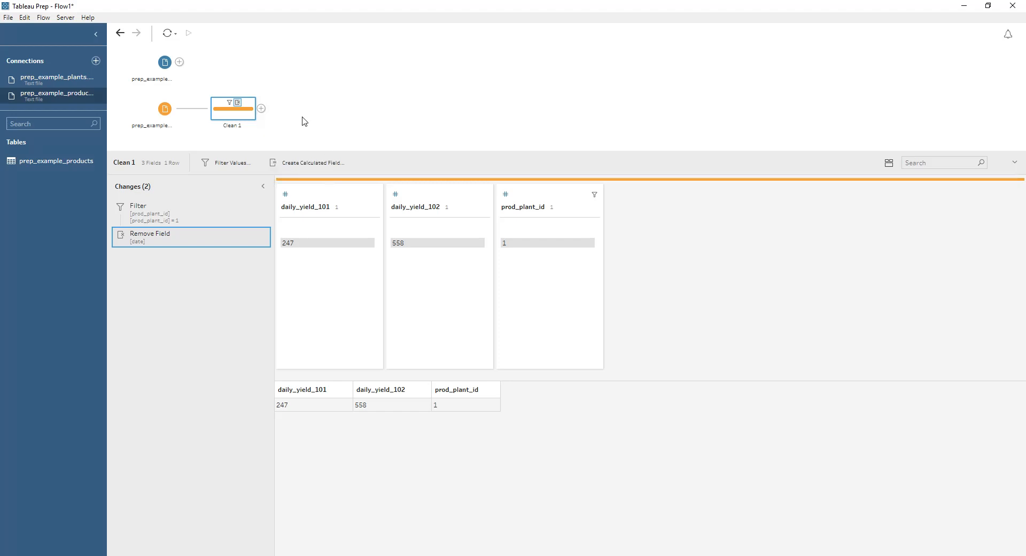
right_click(240, 114)
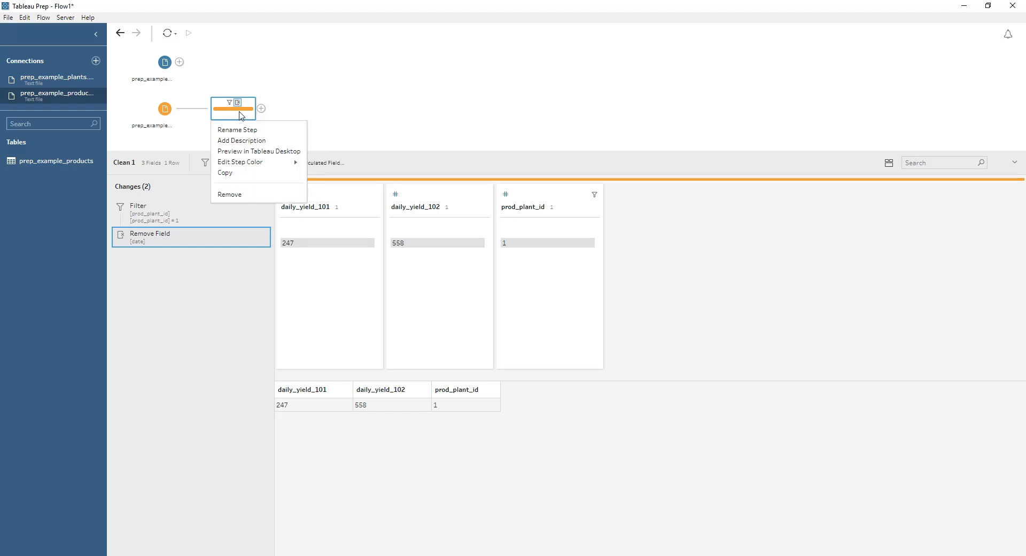
left_click(237, 195)
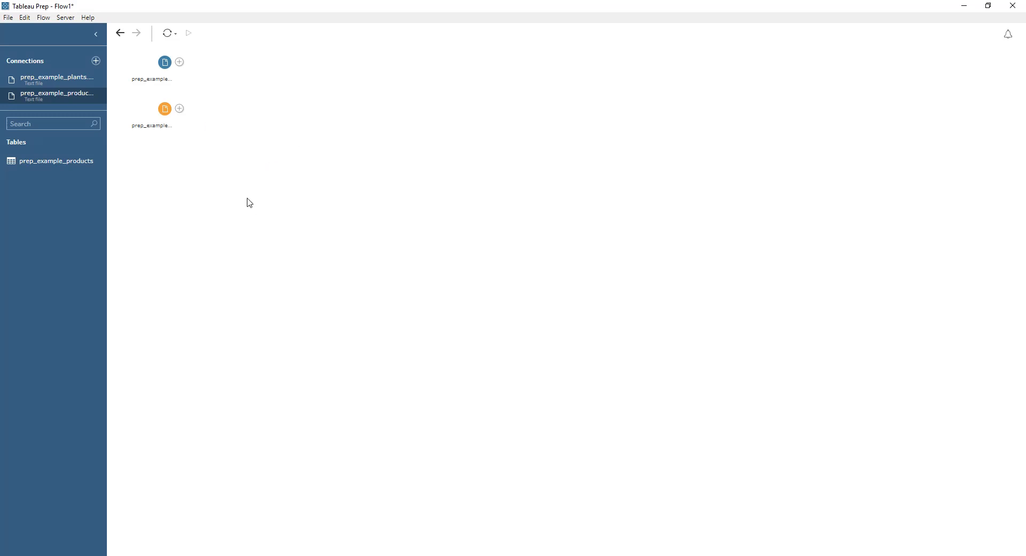
Step: Add a pivot step after the products input and pivot daily_yield_101 and daily_yield_102 from columns to rows
left_click(179, 109)
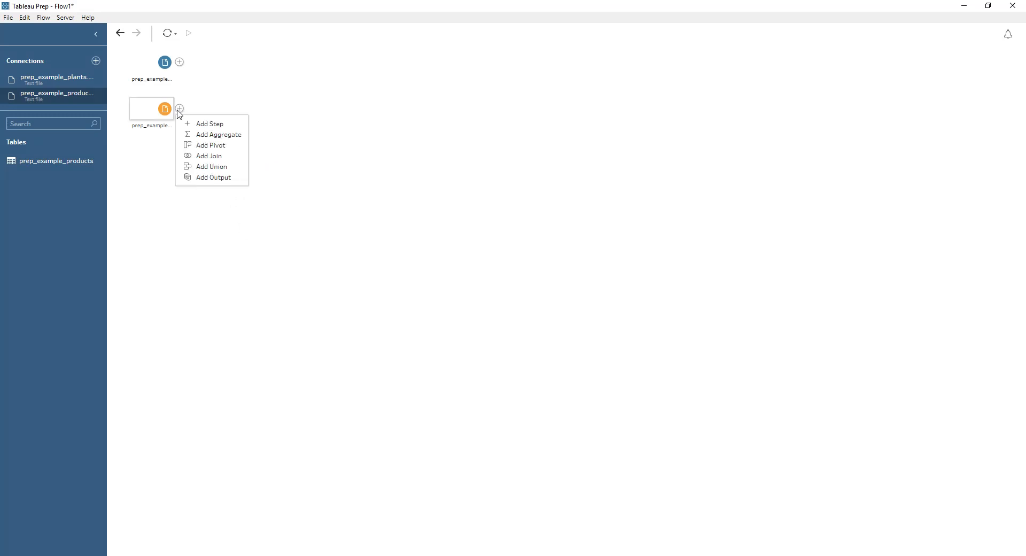
left_click(227, 150)
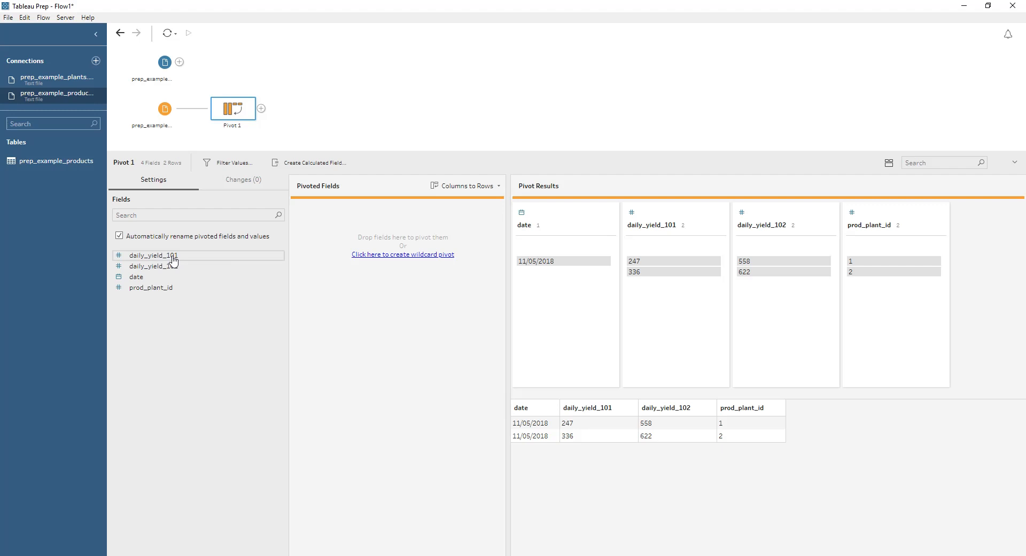
left_click_drag(174, 261, 332, 279)
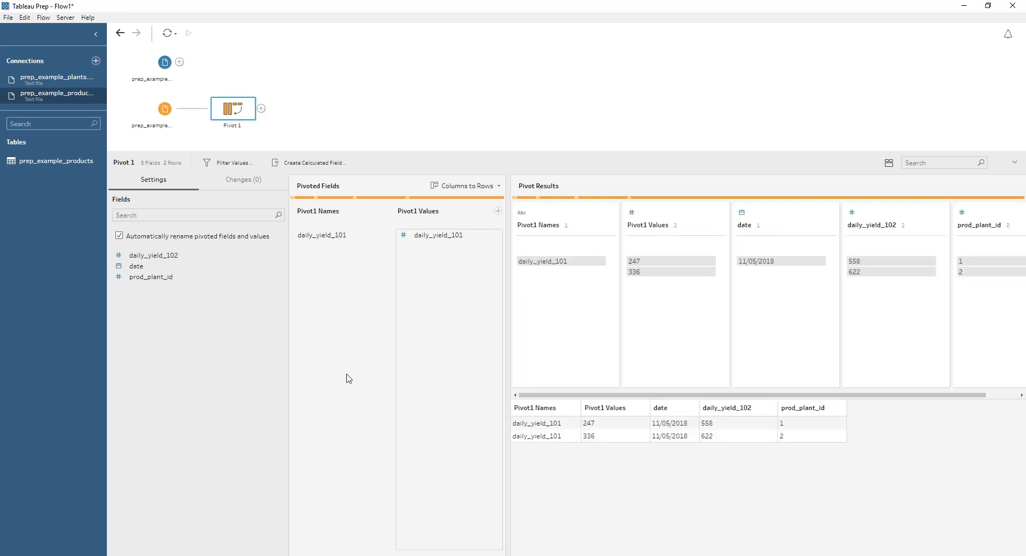
left_click_drag(164, 259, 409, 269)
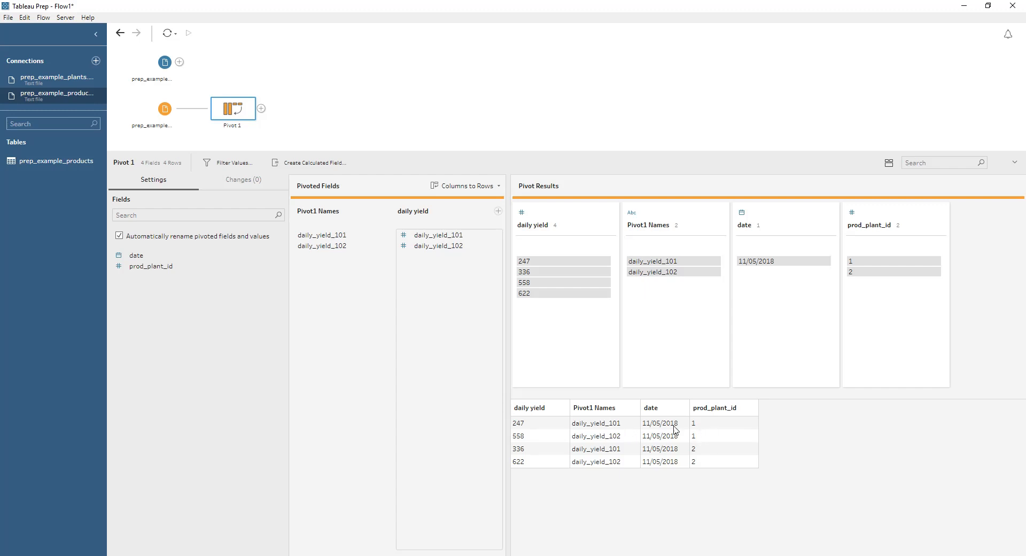
Step: Examine the Pivot1 Names values row by row in the pivot results
left_click(622, 425)
left_click(621, 437)
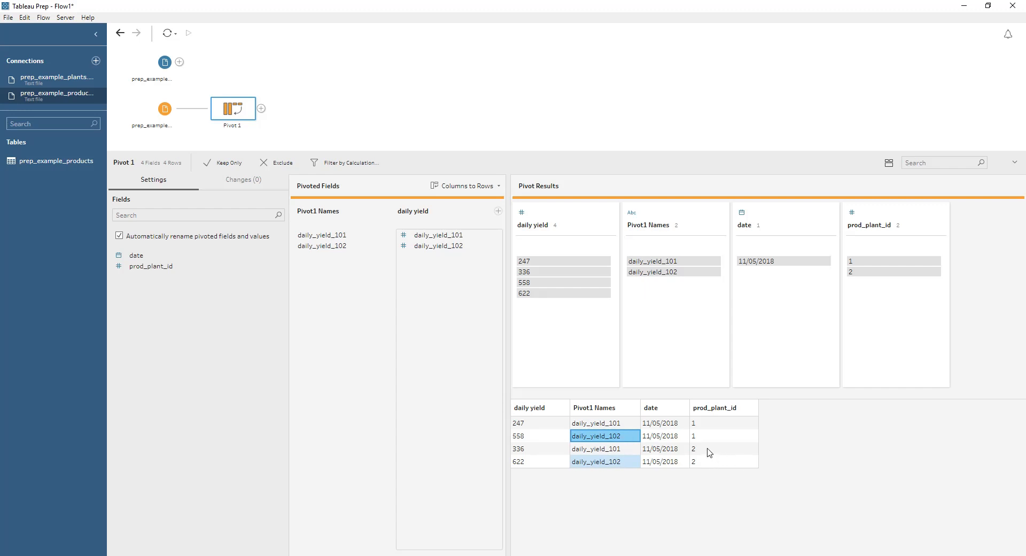
left_click(636, 450)
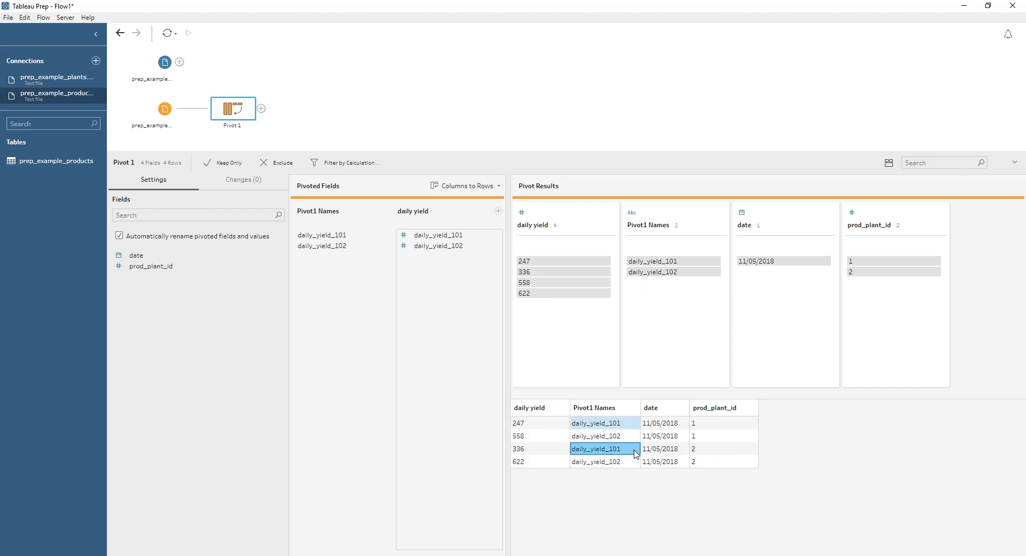
left_click(629, 461)
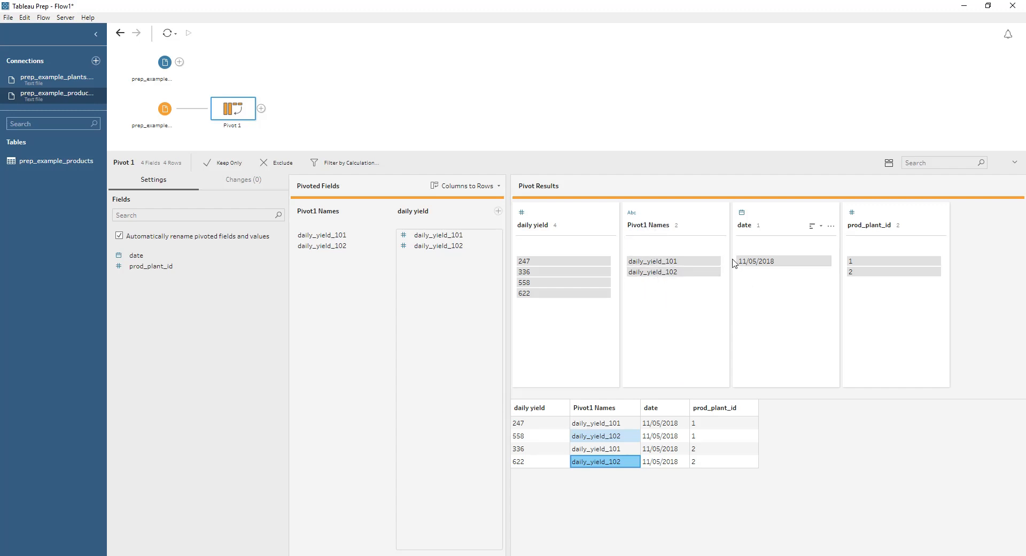
Step: Create a calculated field named Product ID from the Pivot1 Names field, using the formula RIGHT([Pivot1 Names],3), and save it
left_click(721, 226)
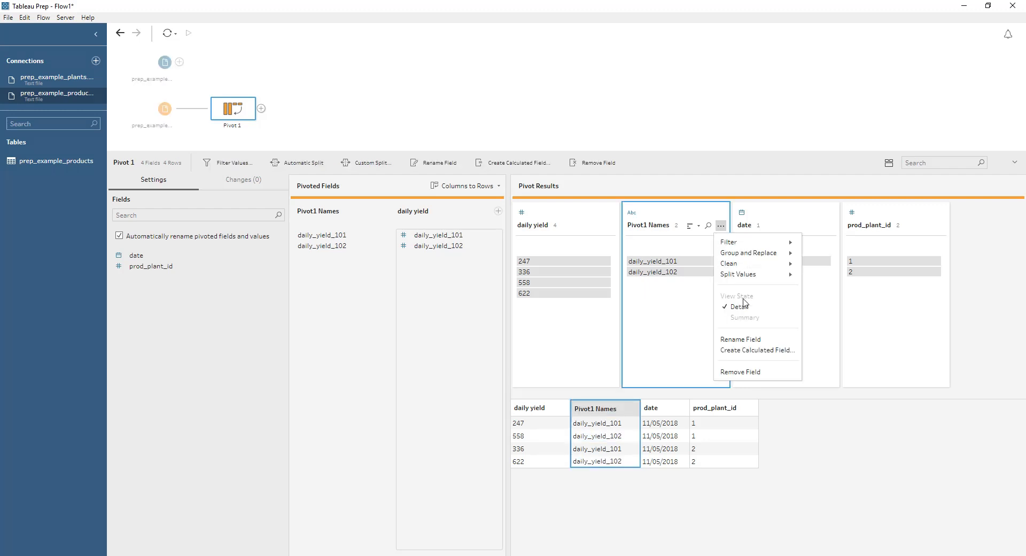
left_click(758, 350)
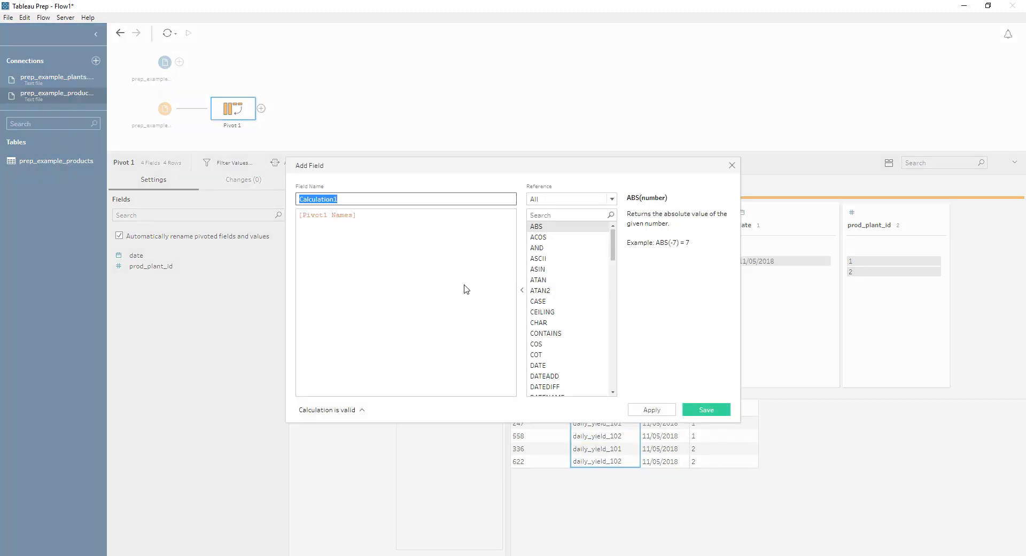
type("Product ID")
left_click(366, 219)
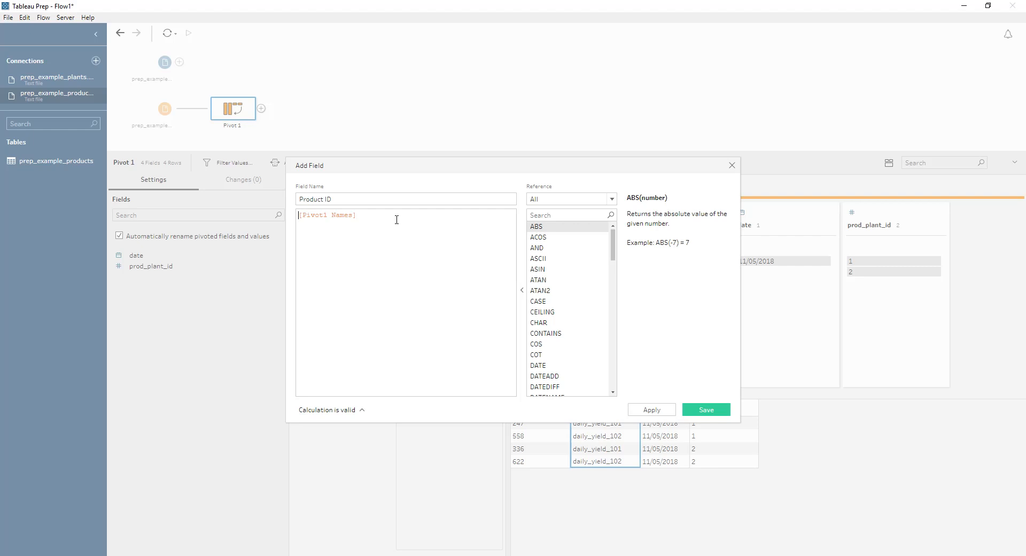
type("RIGHT")
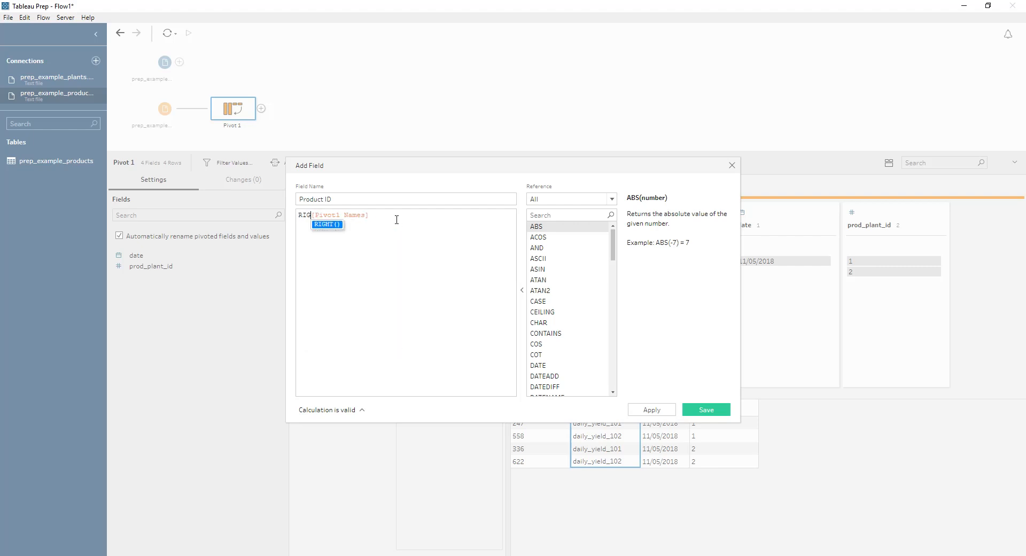
type("(")
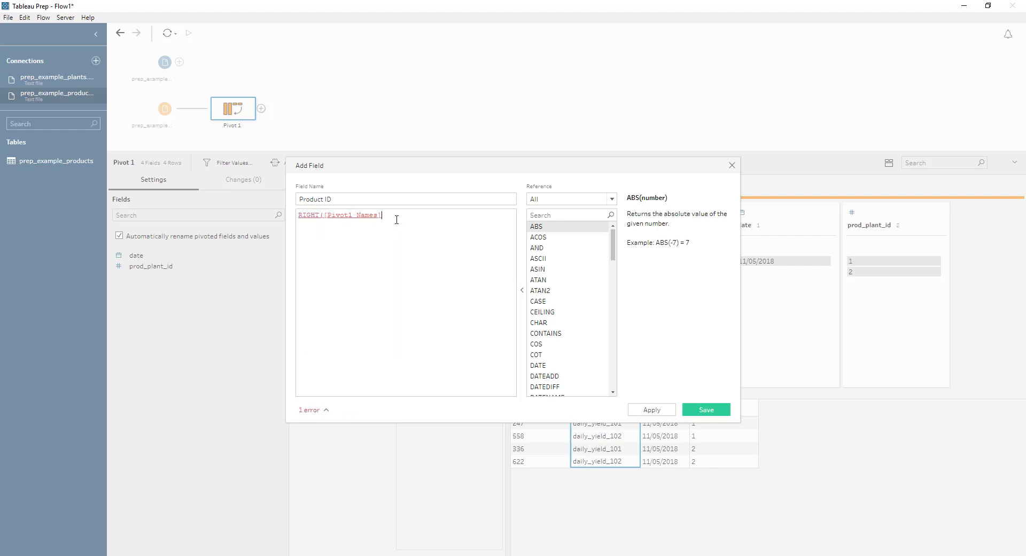
type(")")
type(",3")
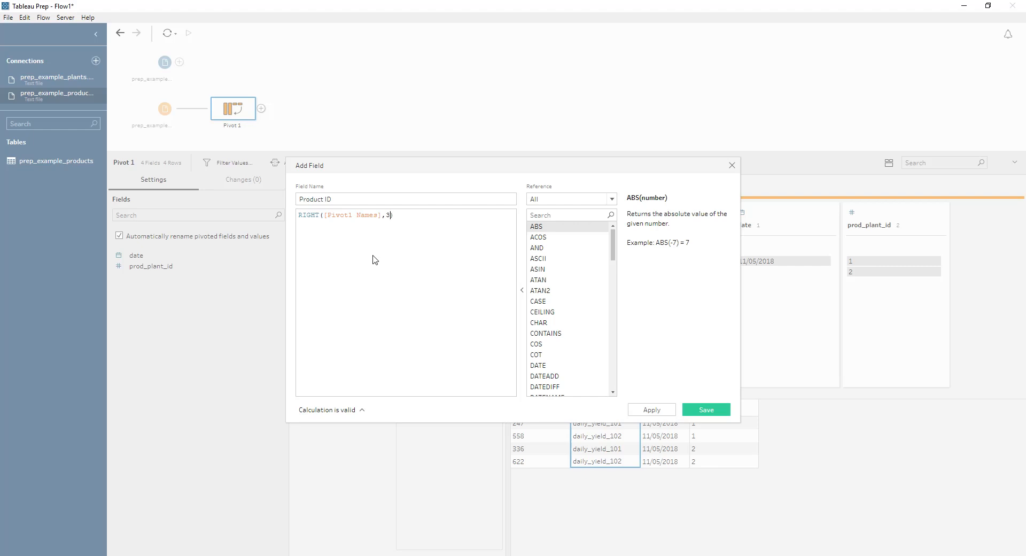
left_click_drag(398, 165, 199, 194)
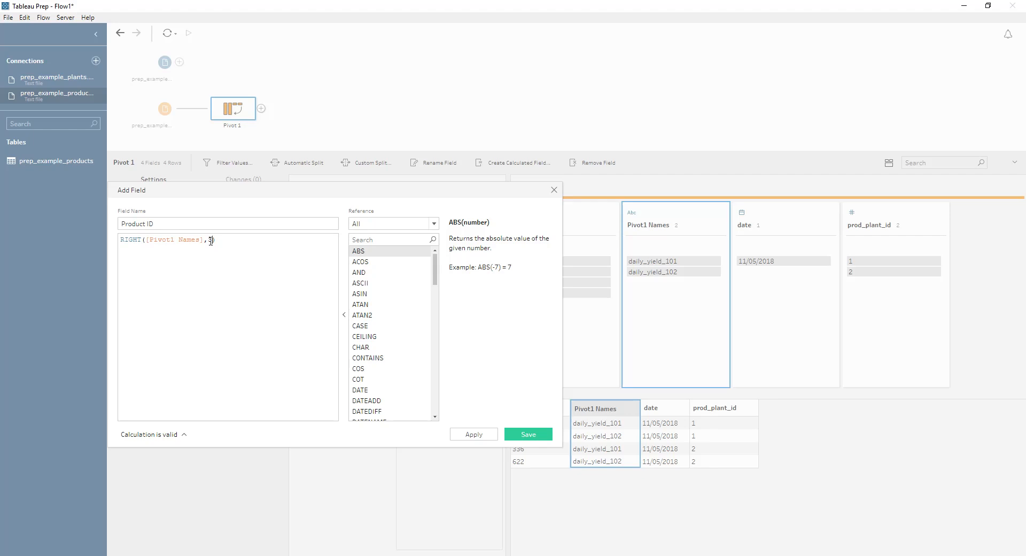
left_click(527, 433)
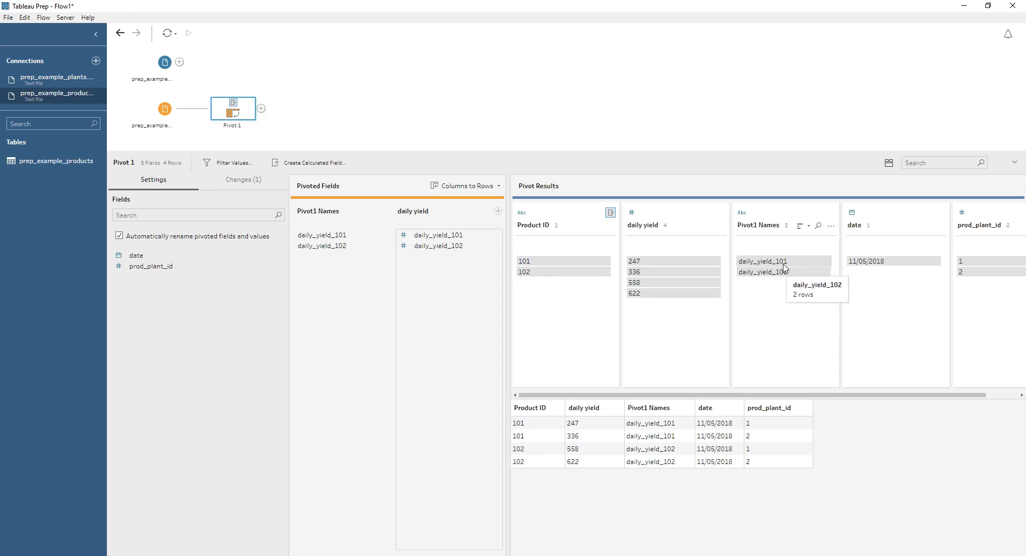
Step: Remove the Pivot1 Names field from the pivot results
left_click(830, 226)
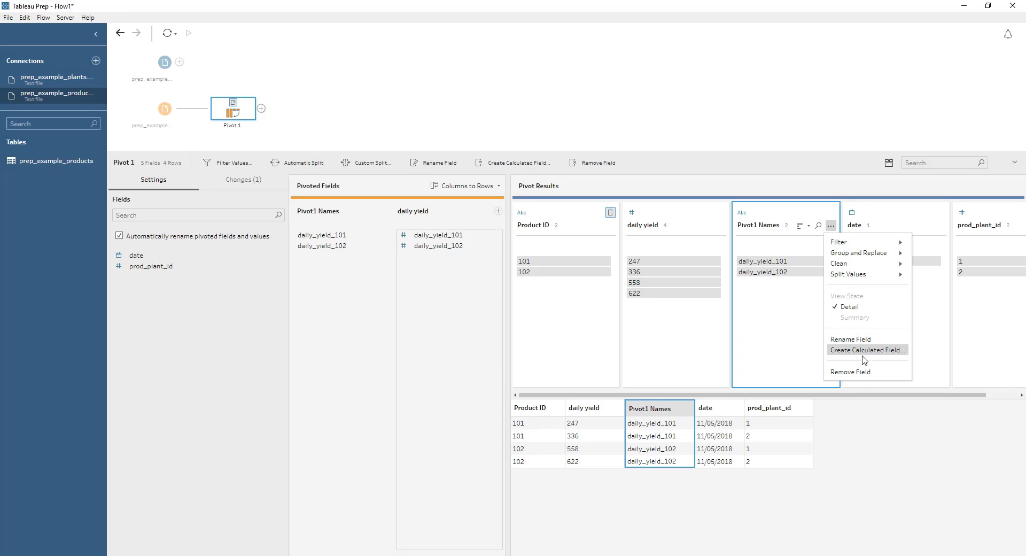
left_click(855, 373)
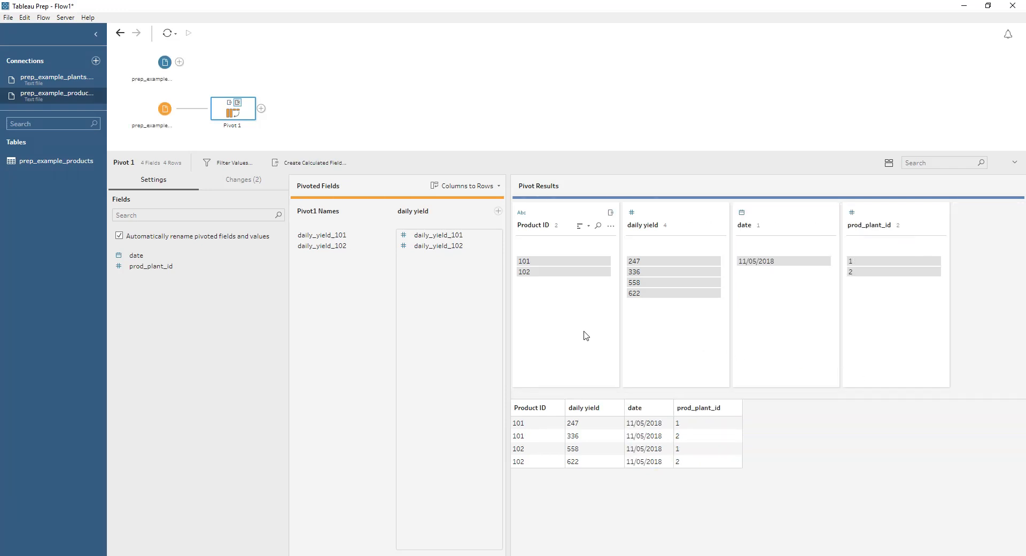